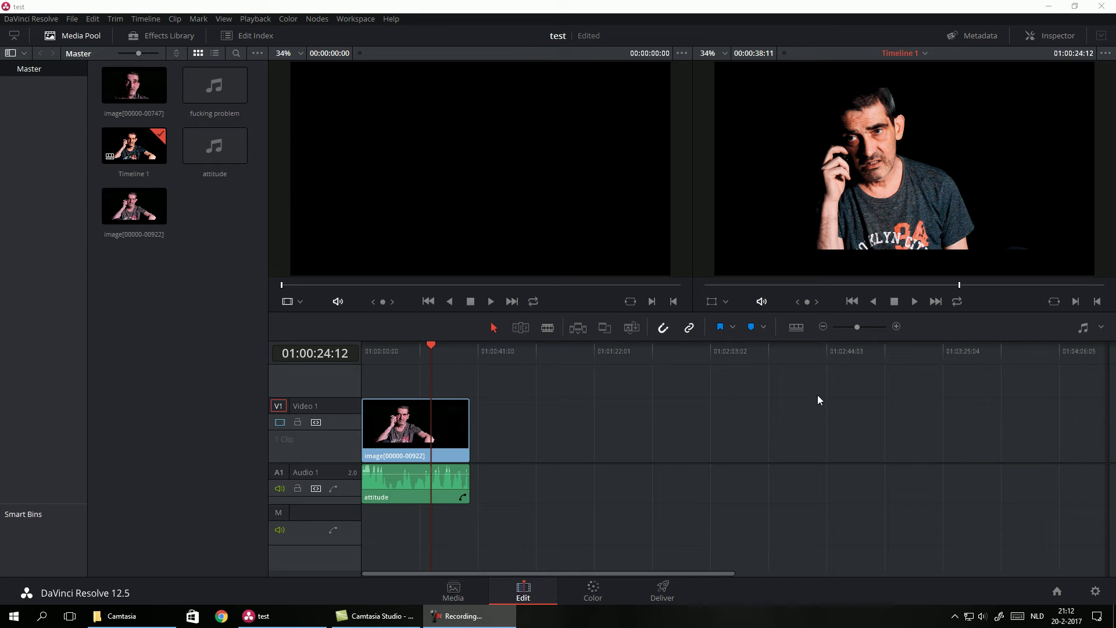
# - On the Deliver page, set the render mode to Single clip after briefly trying Individual clips
pyautogui.click(666, 593)
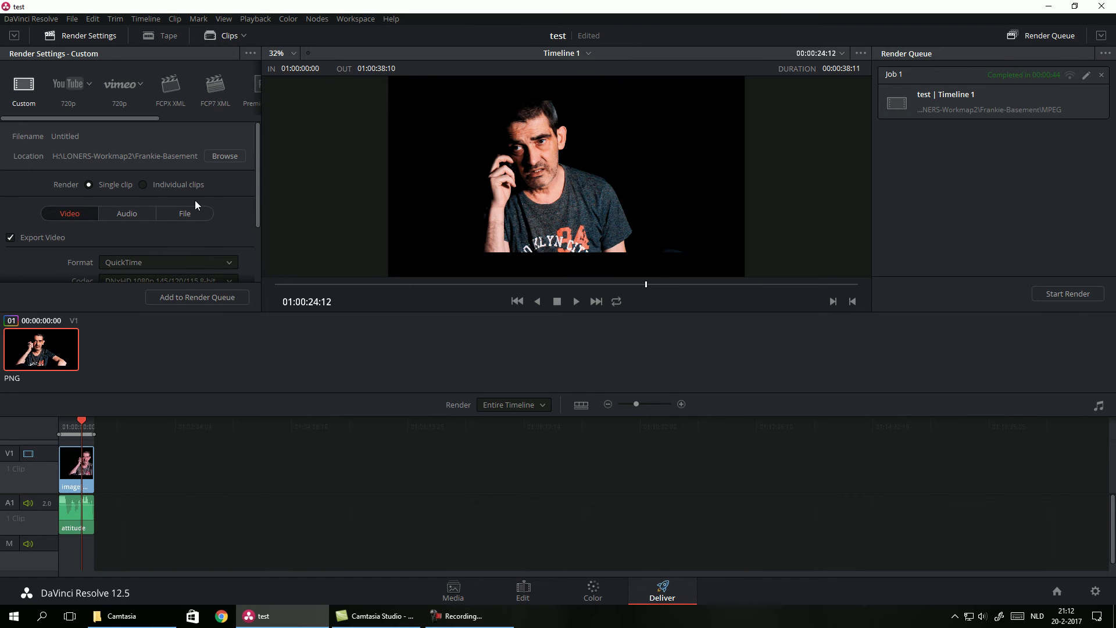
pyautogui.click(144, 185)
pyautogui.moveTo(258, 223)
pyautogui.mouseDown()
pyautogui.moveTo(259, 265)
pyautogui.moveTo(260, 222)
pyautogui.mouseUp()
pyautogui.click(89, 186)
pyautogui.moveTo(258, 219)
pyautogui.mouseDown()
pyautogui.moveTo(256, 282)
pyautogui.moveTo(260, 233)
pyautogui.mouseUp()
pyautogui.click(123, 217)
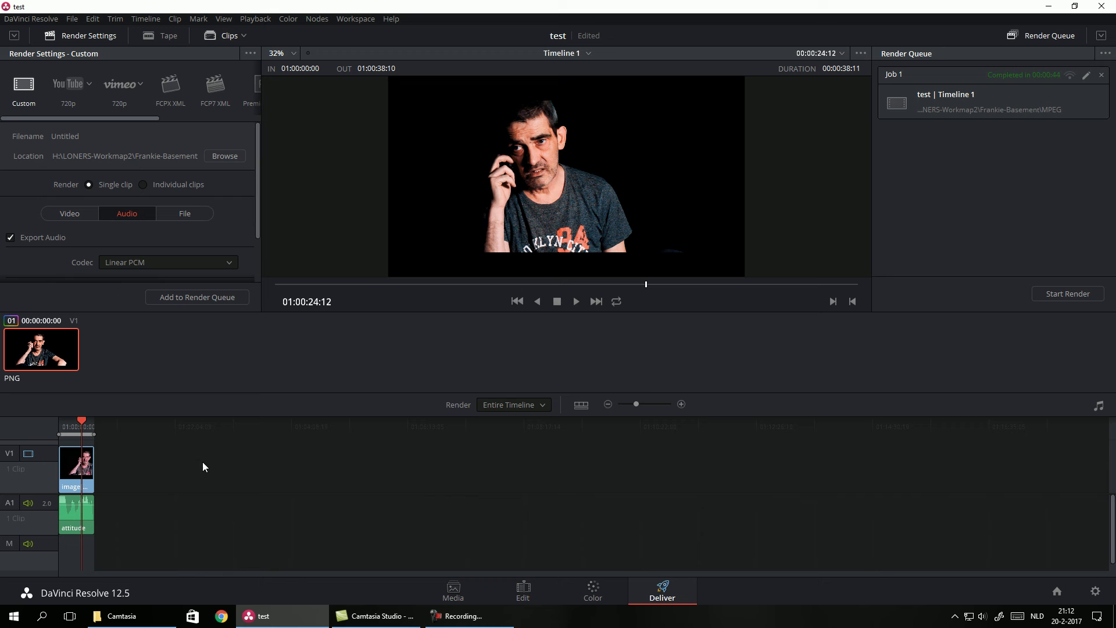
pyautogui.click(145, 184)
pyautogui.moveTo(259, 228); pyautogui.dragTo(264, 199)
pyautogui.click(89, 184)
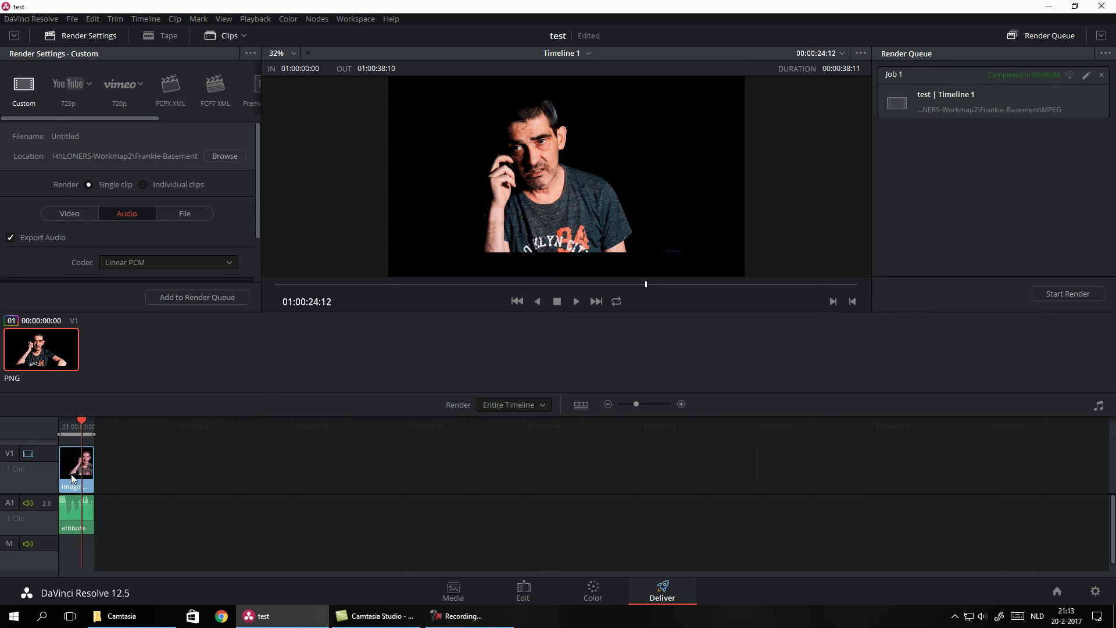